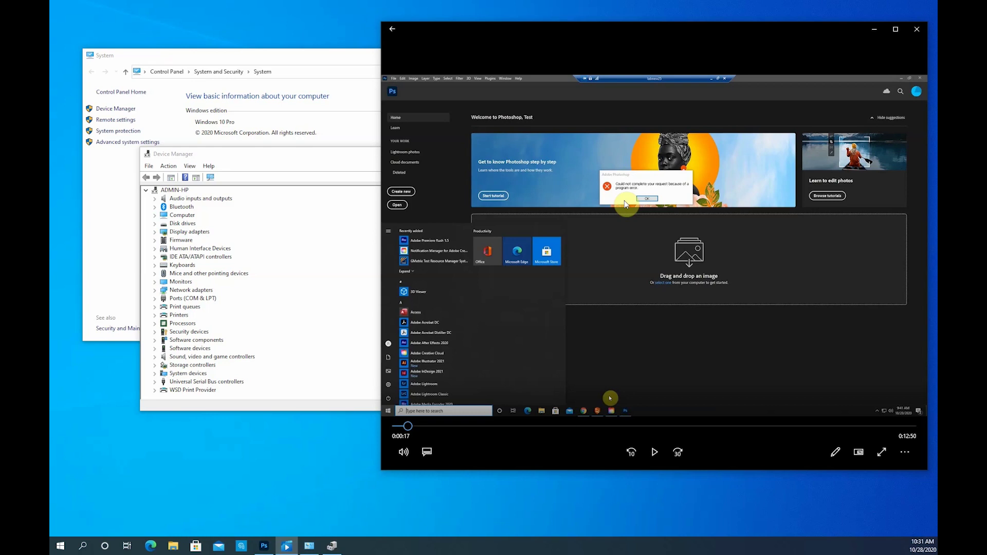
Search automatically for an Intel HD Graphics 530 driver update and confirm the best driver is installed.
click(305, 161)
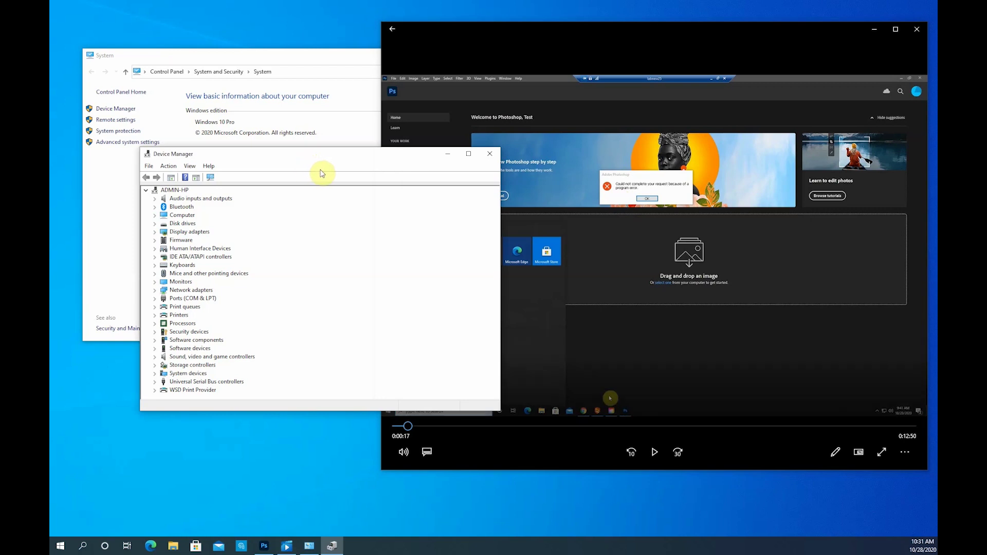
click(155, 233)
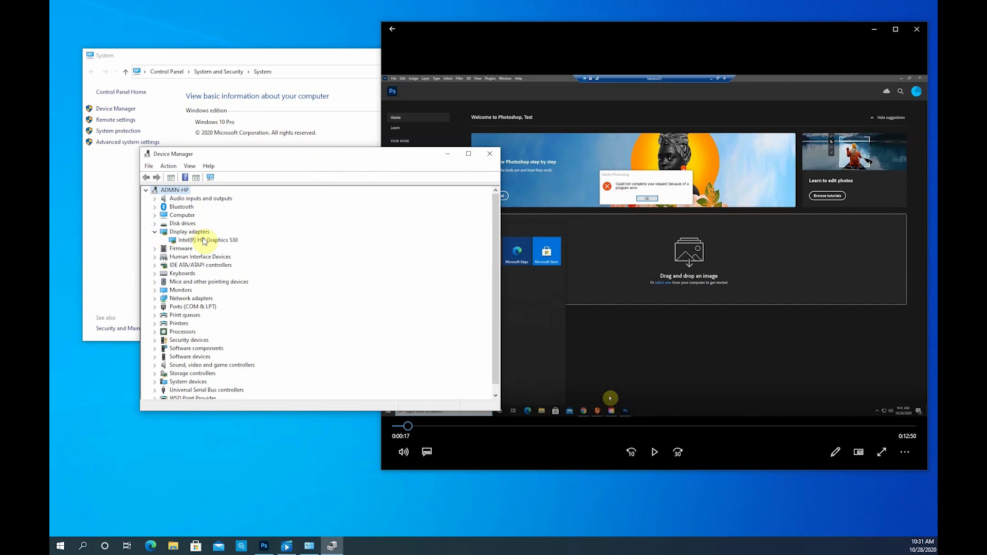
right_click(205, 243)
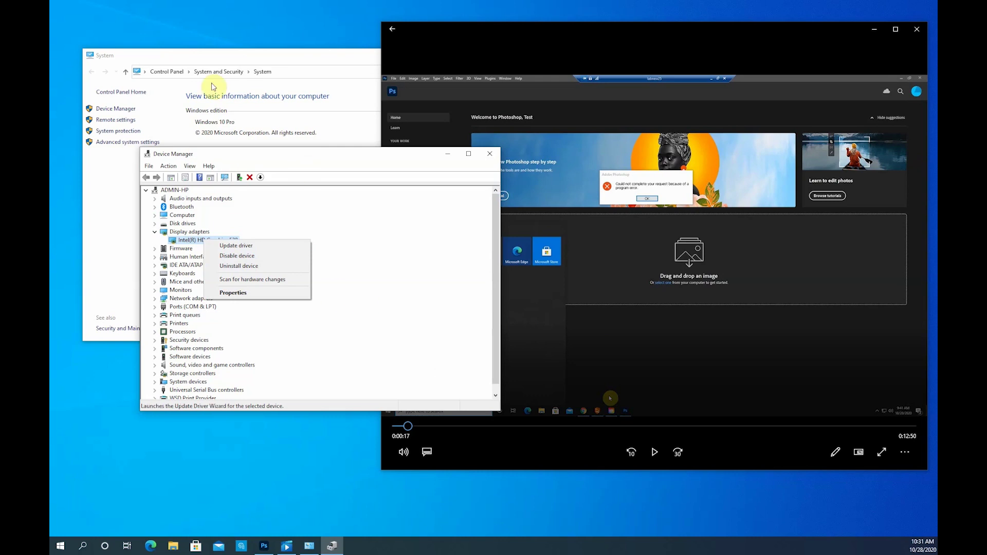
click(277, 59)
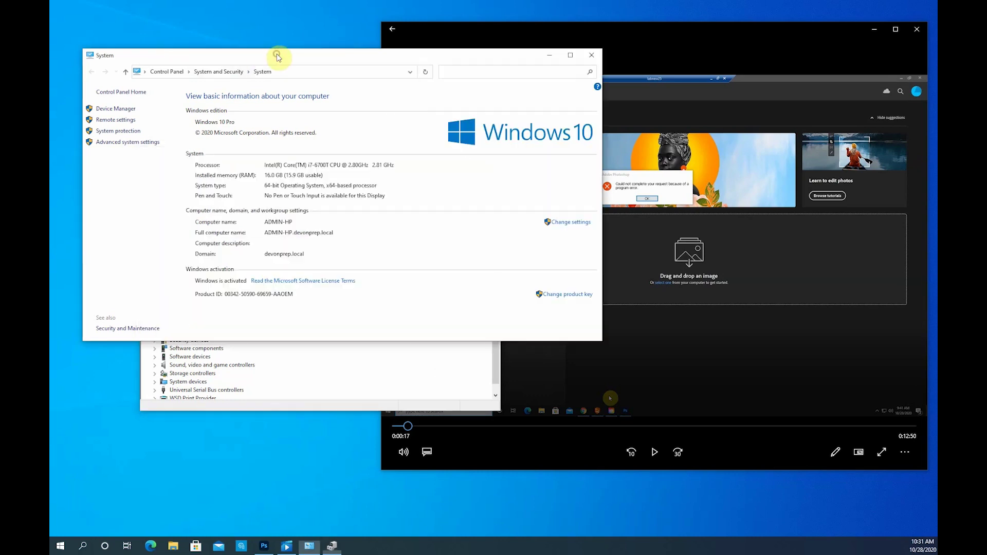
click(318, 391)
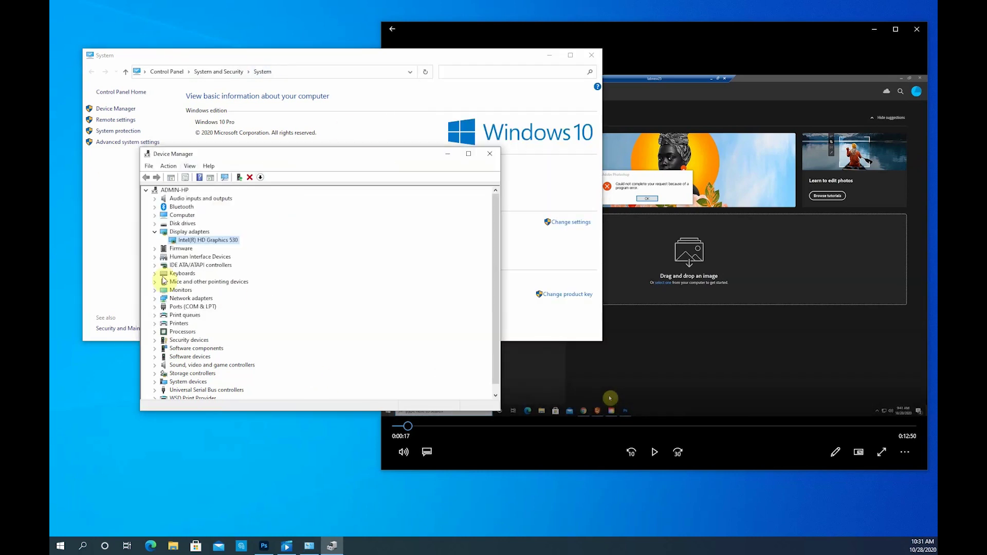
right_click(225, 246)
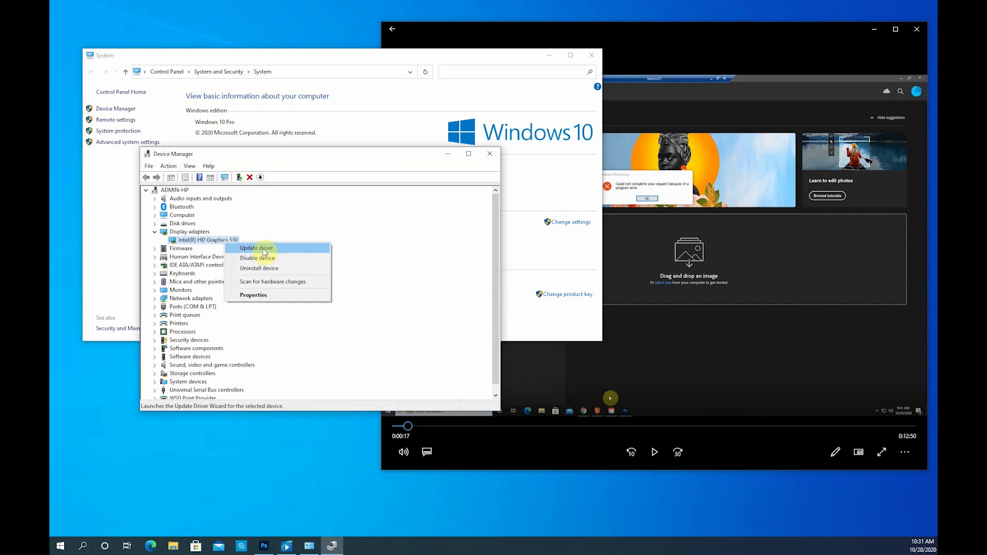
click(267, 252)
click(273, 270)
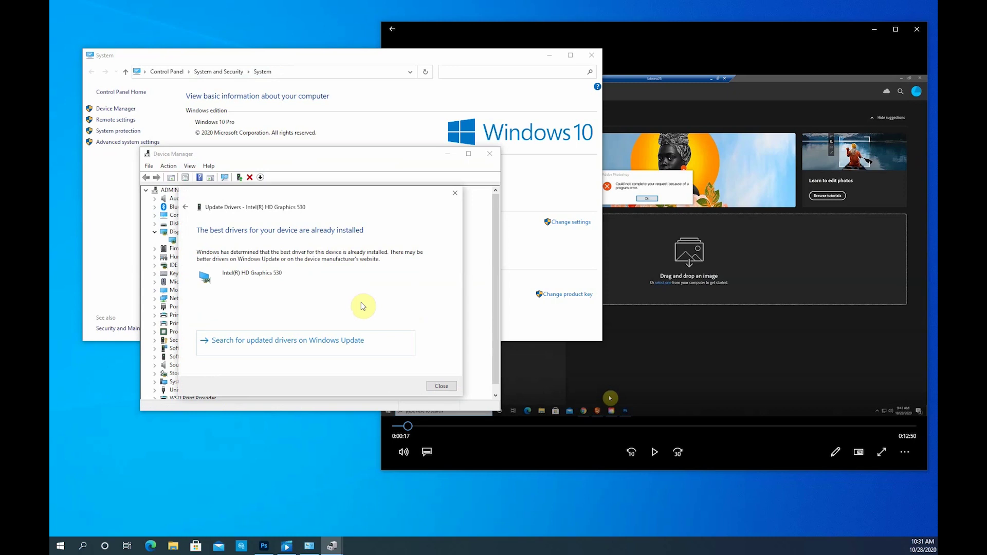
click(441, 388)
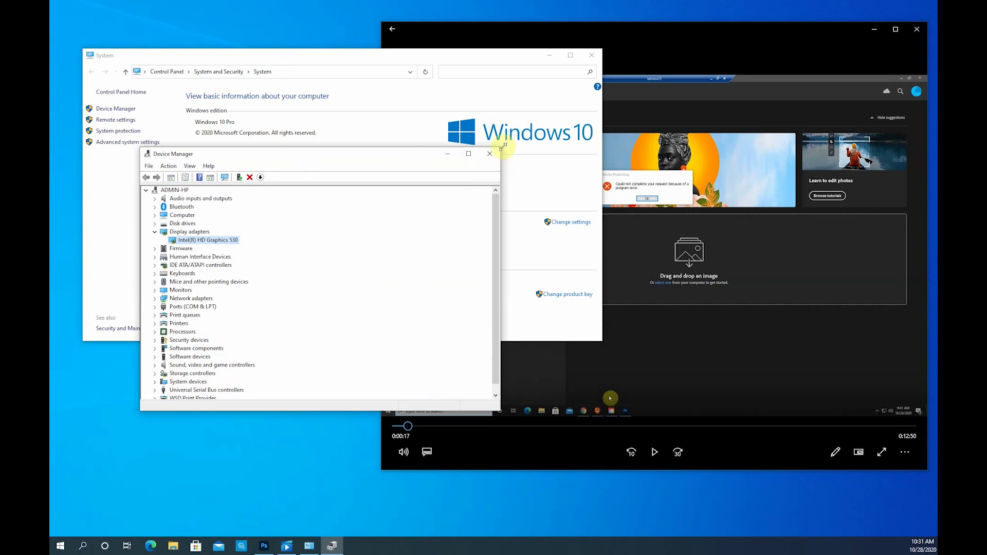
Close the System and Device Manager windows, switch to Photoshop, and exit the player's full screen.
click(595, 59)
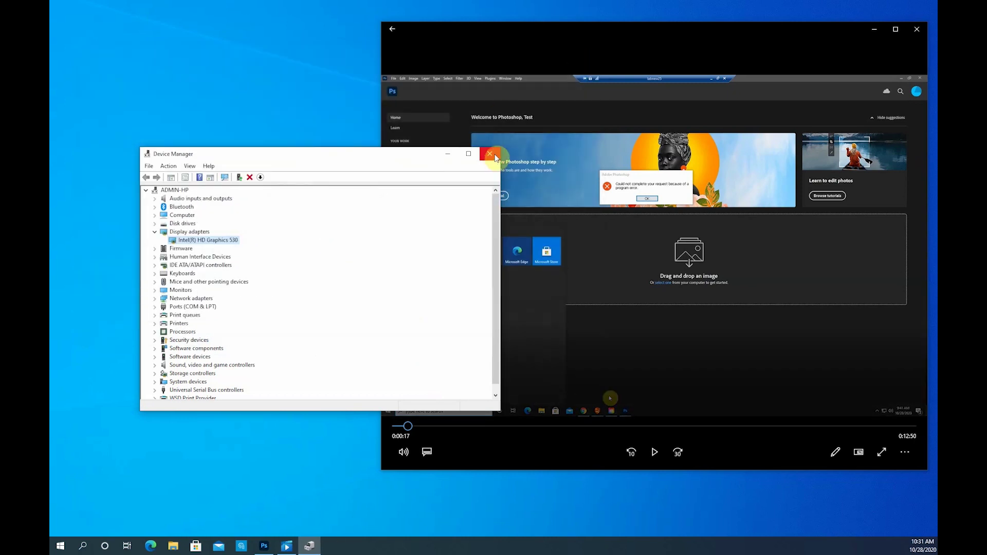
click(495, 155)
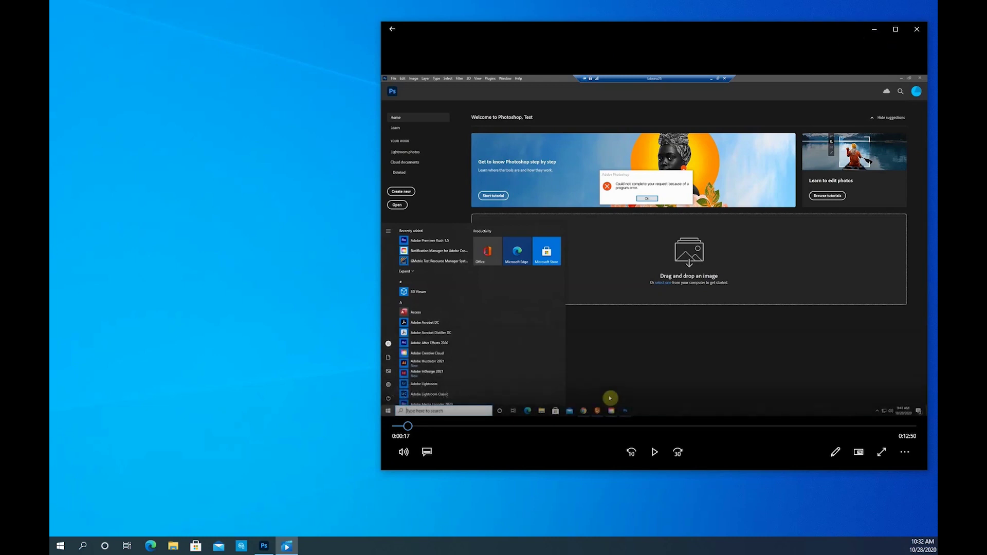
key(alt+Tab)
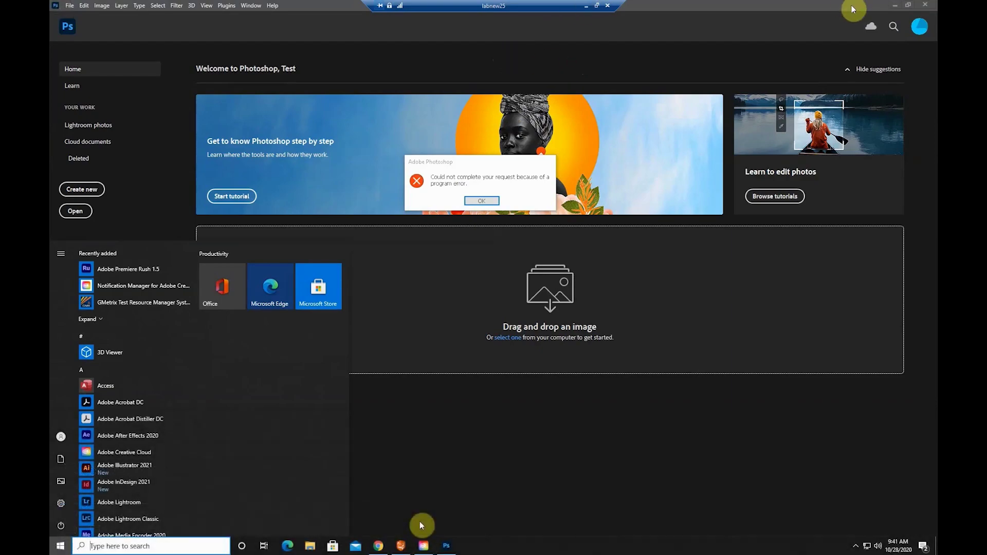
key(Escape)
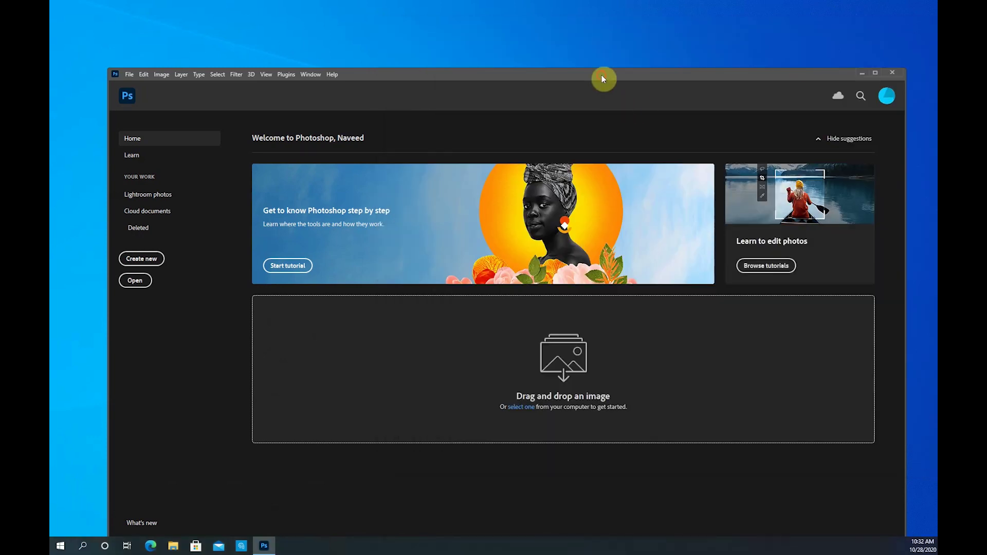
Maximize Photoshop, then turn off Use Graphics Processor in the Performance preferences and save.
double_click(602, 75)
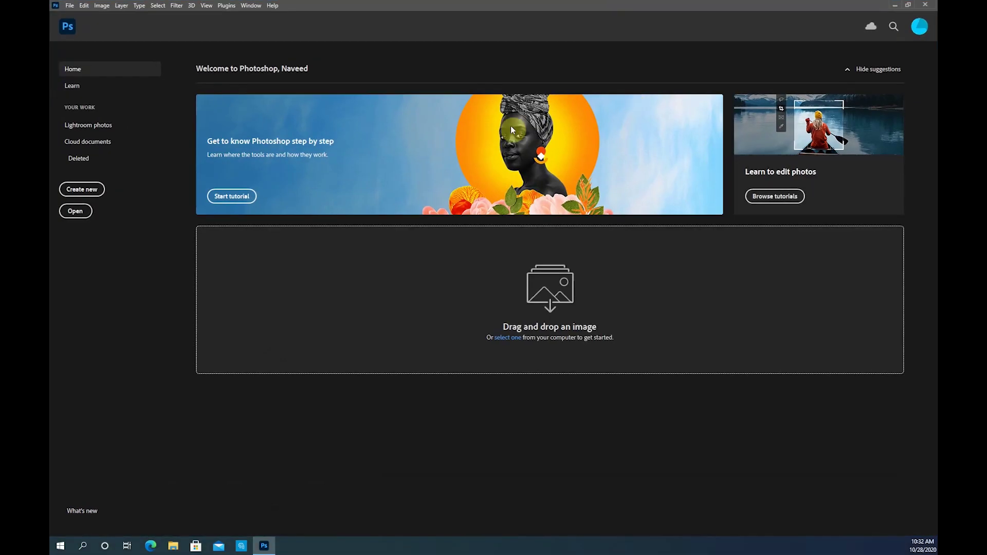
click(84, 5)
mouse_move(125, 391)
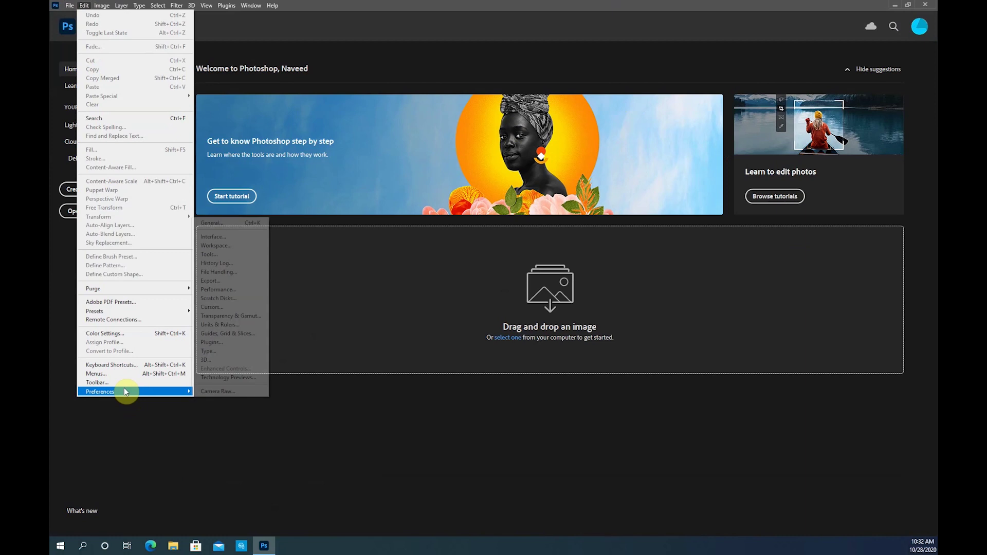
click(214, 238)
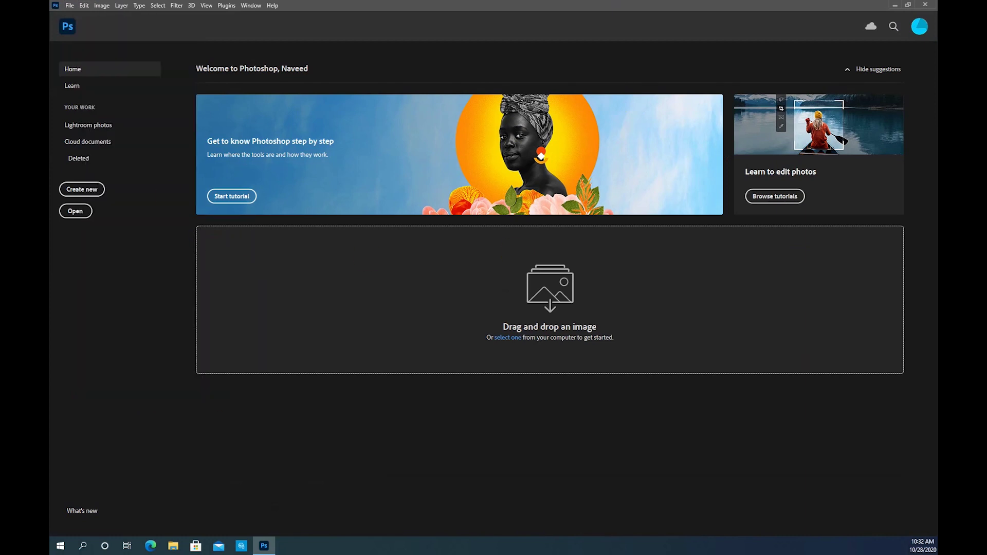
drag(366, 213, 364, 169)
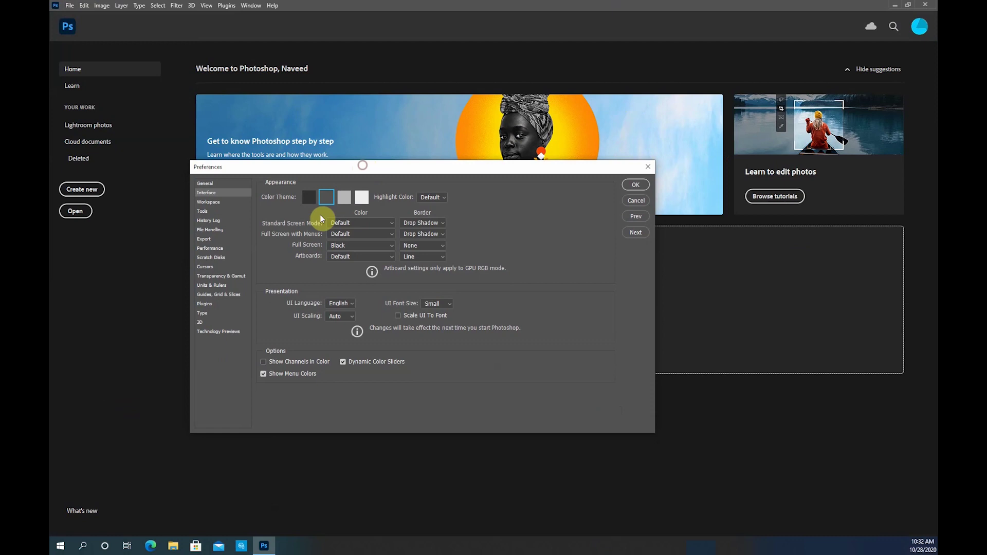
click(209, 249)
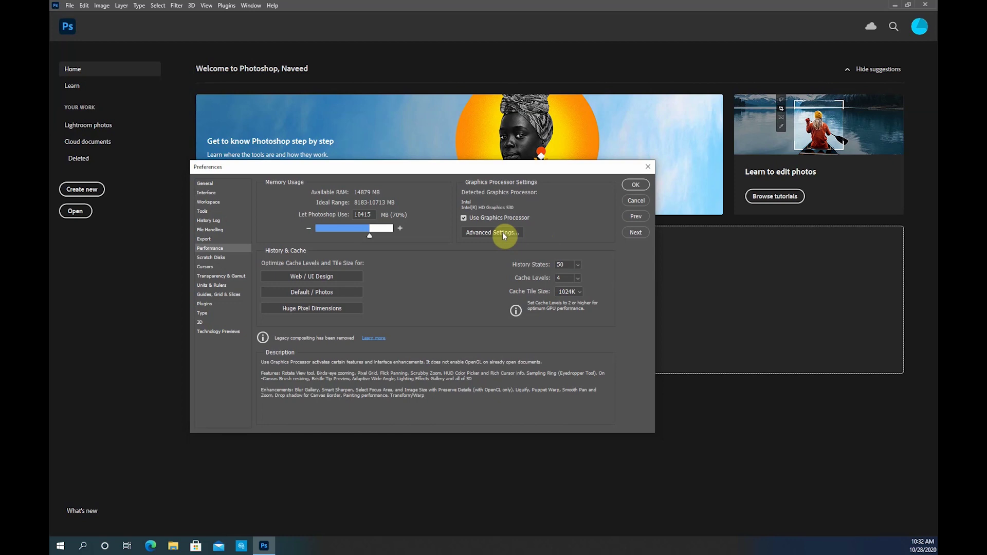
click(635, 184)
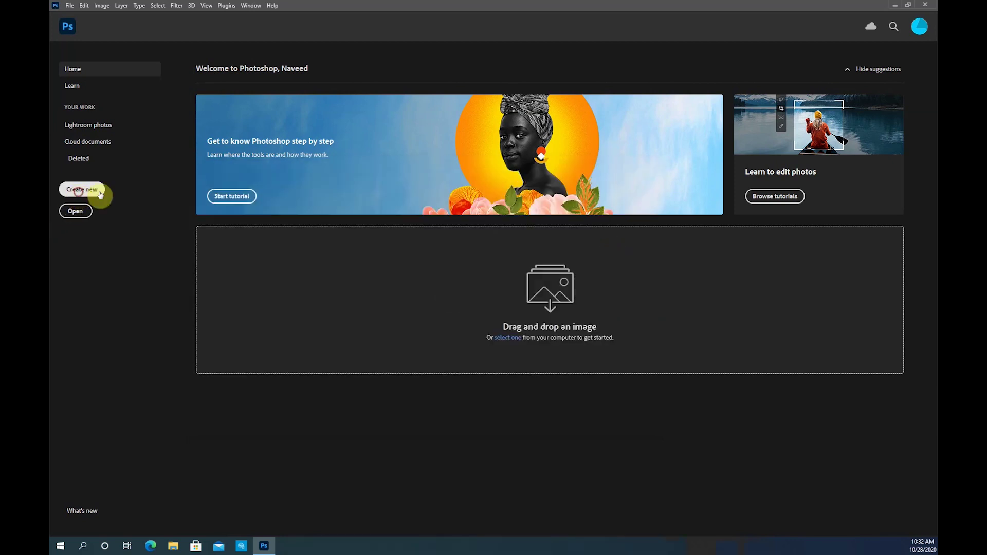
Create a Default Photoshop Size 7 x 5 in document, then close the Untitled-1 tab.
key(ctrl+n)
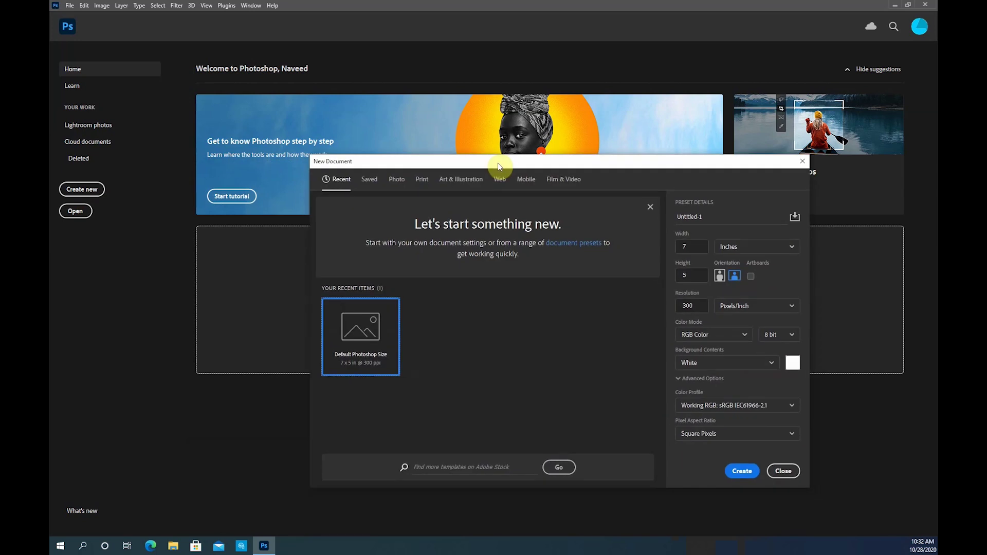
click(740, 470)
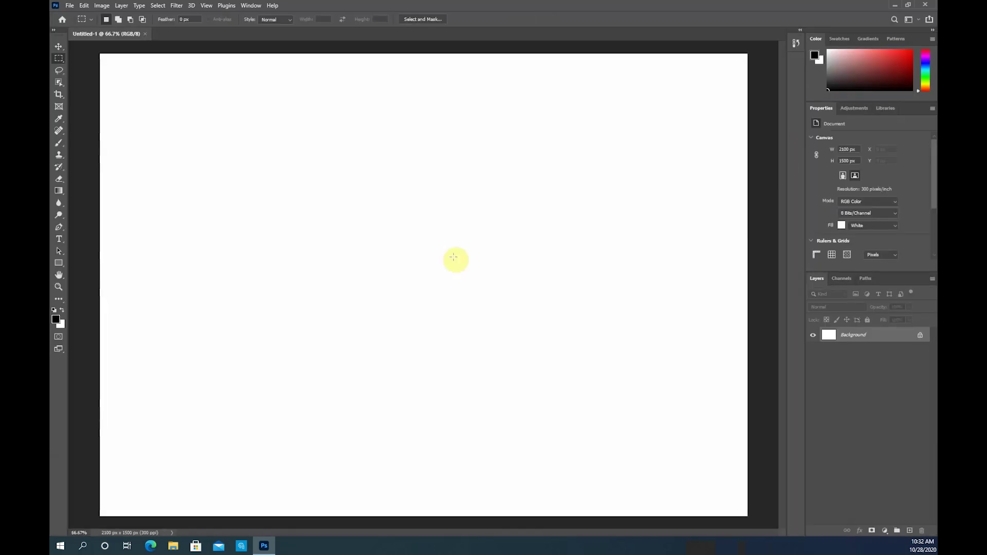
click(146, 33)
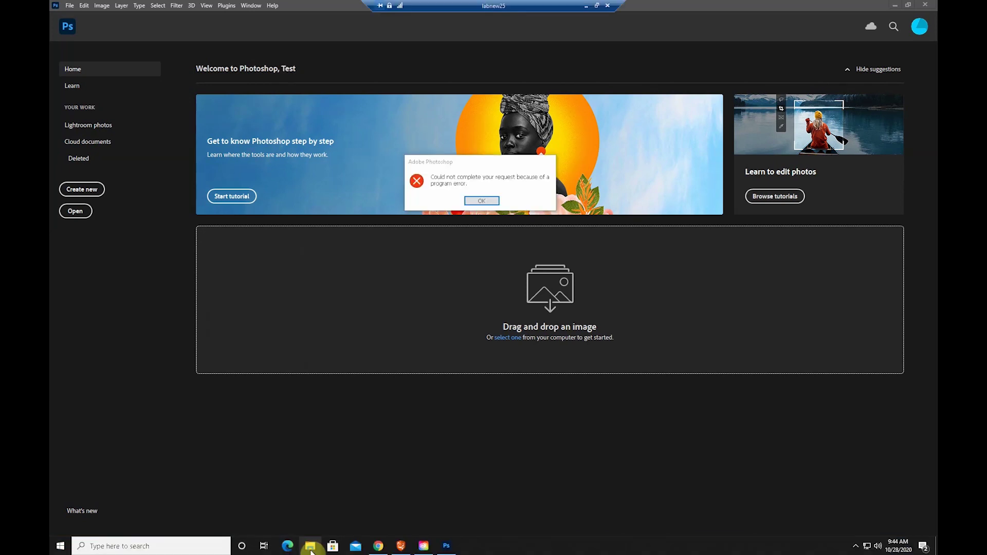
Browse to C:\Users\administrator\AppData\Roaming\Adobe\Adobe Photoshop 2021 in File Explorer.
click(311, 549)
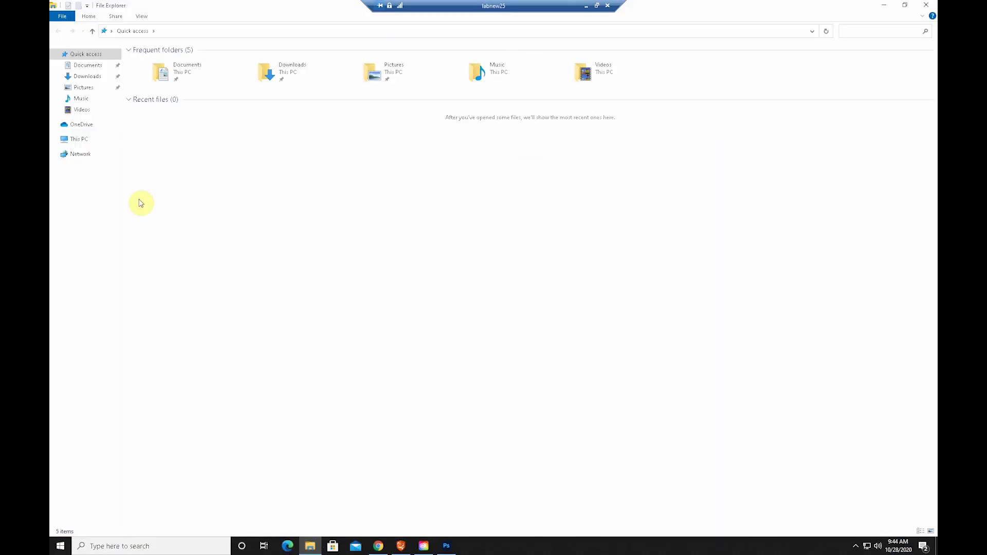
click(87, 140)
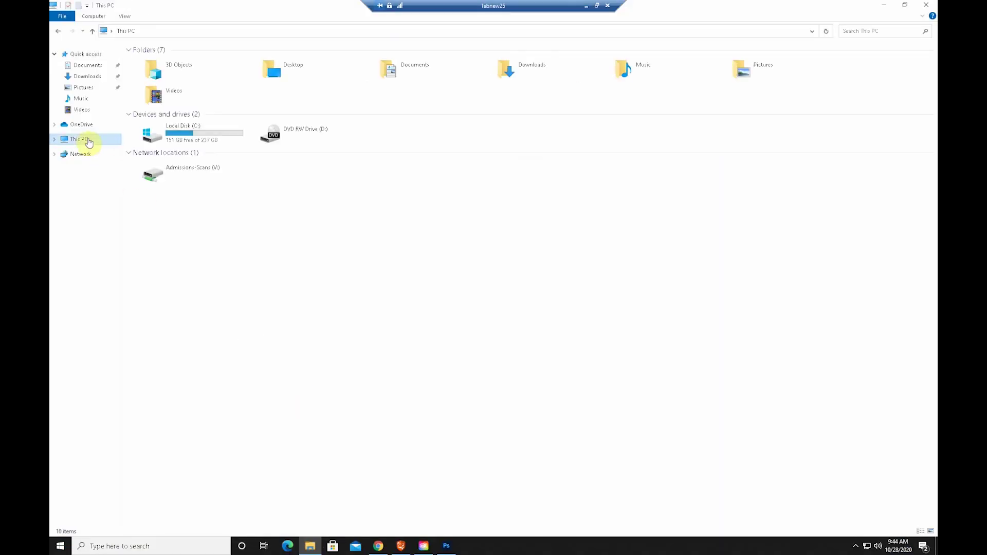
double_click(184, 133)
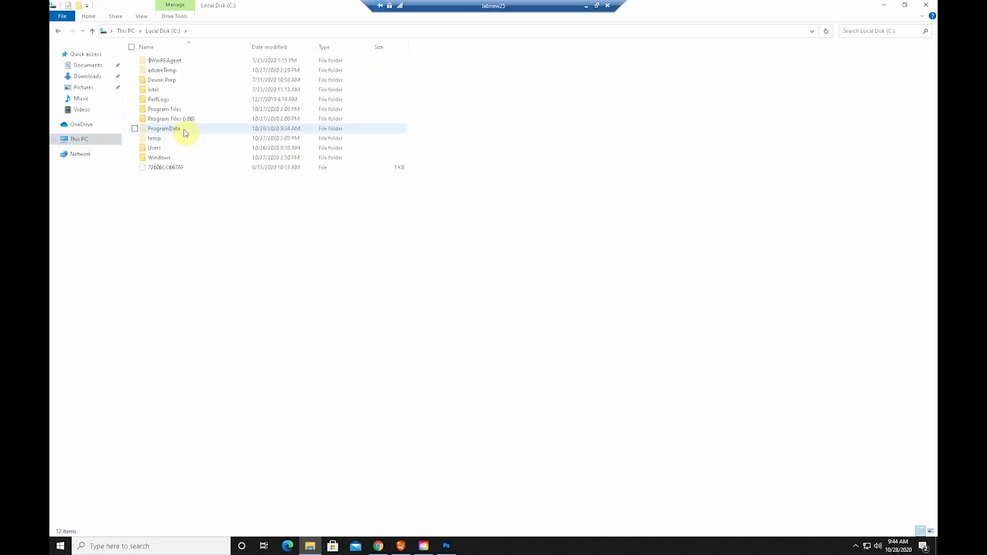
double_click(160, 149)
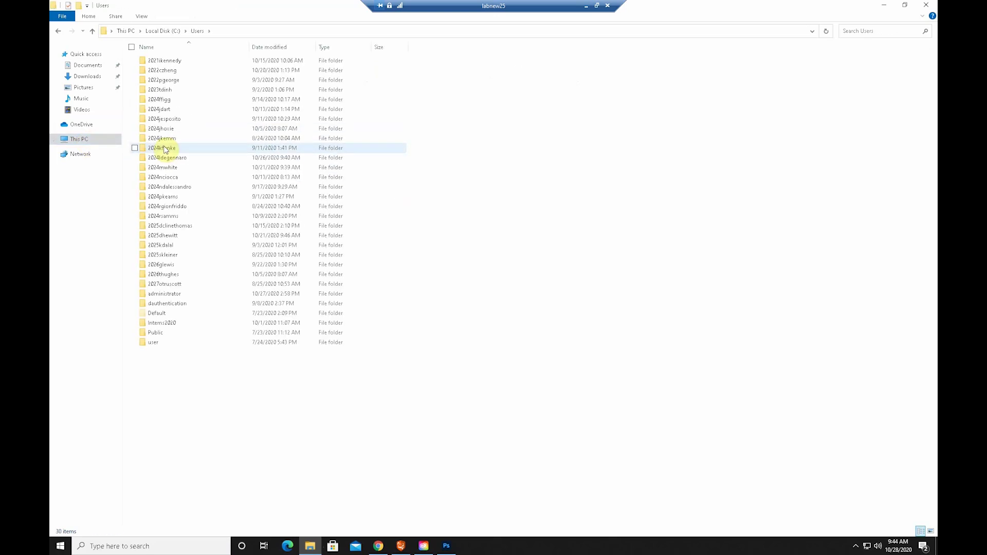
double_click(170, 294)
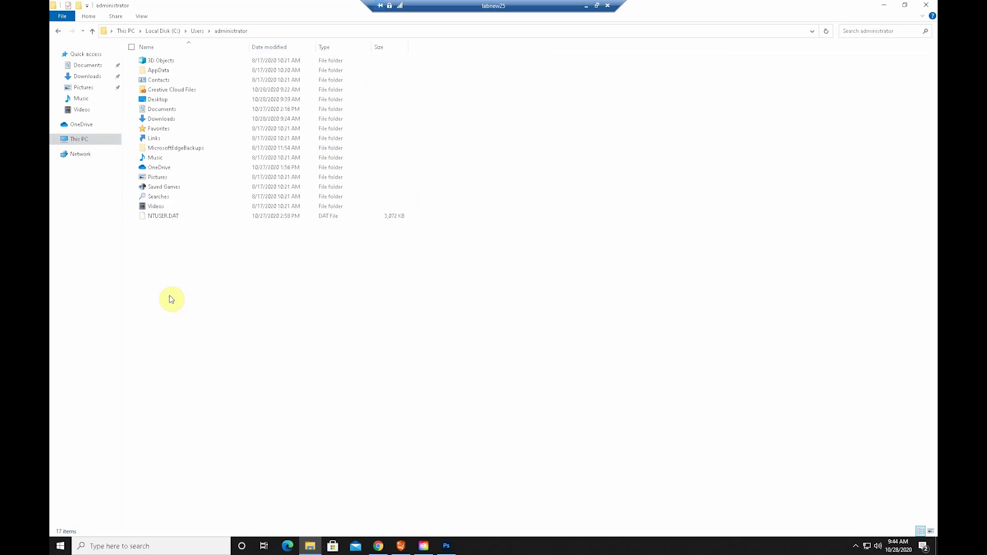
double_click(166, 71)
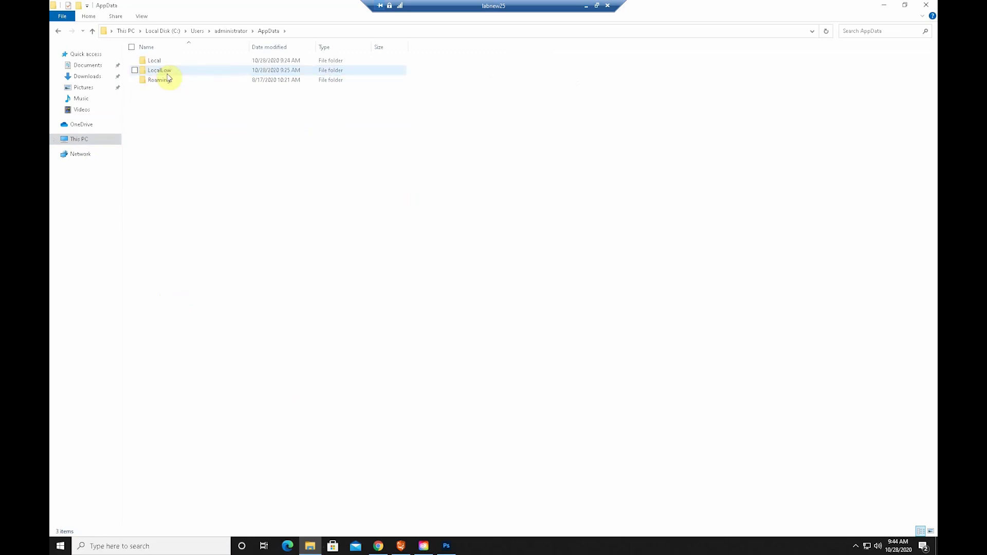
double_click(174, 82)
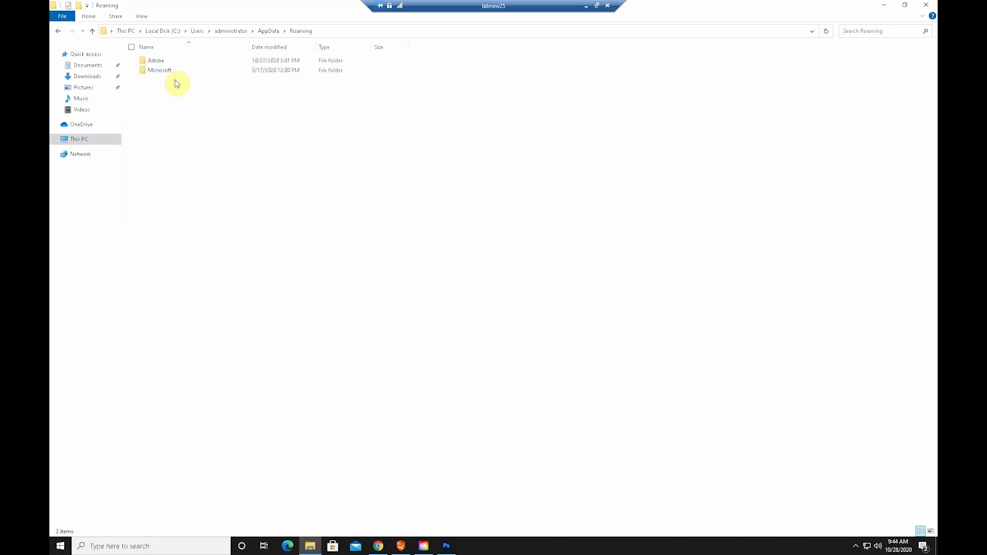
double_click(164, 60)
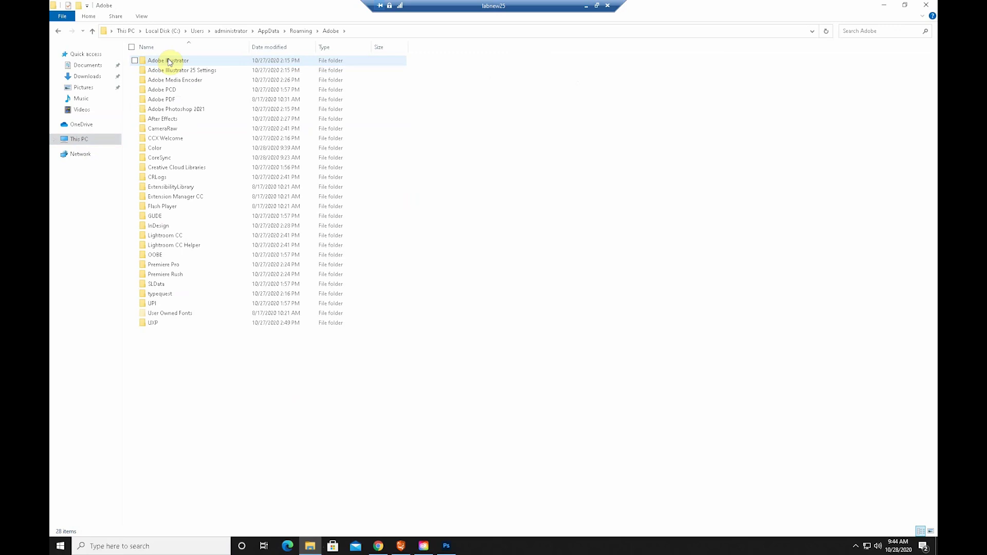
double_click(180, 109)
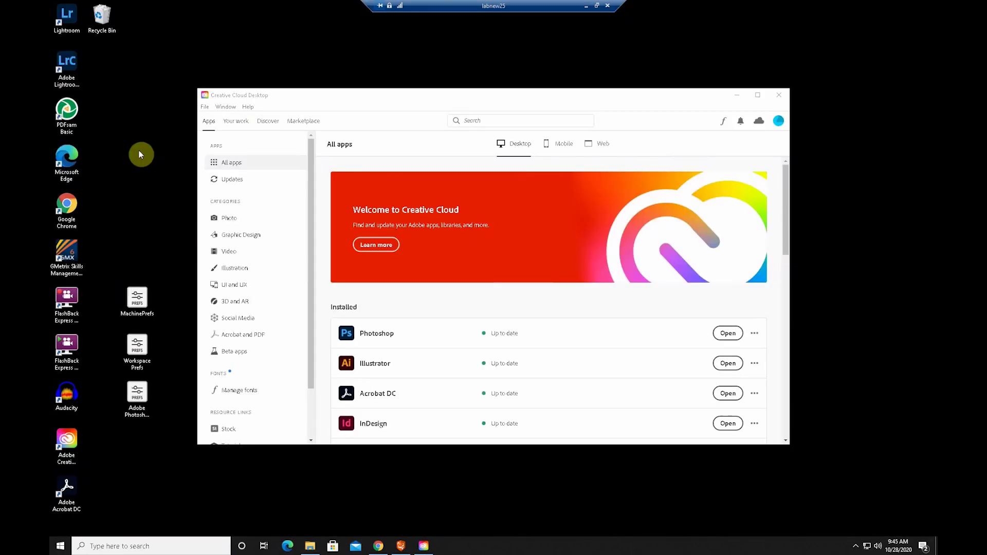
Paste the Adobe Photoshop 2021 Settings folder onto the desktop and close the Explorer window.
right_click(141, 153)
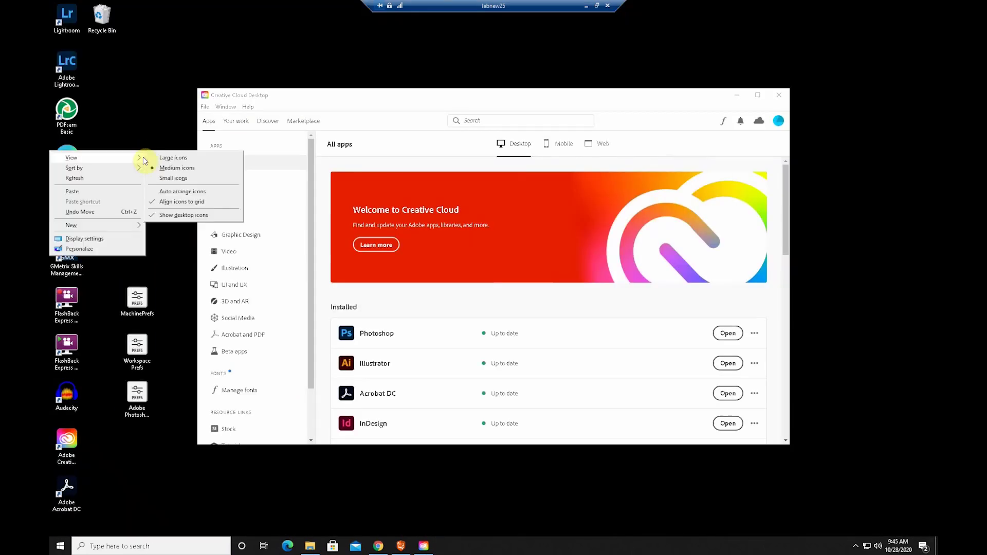
click(74, 191)
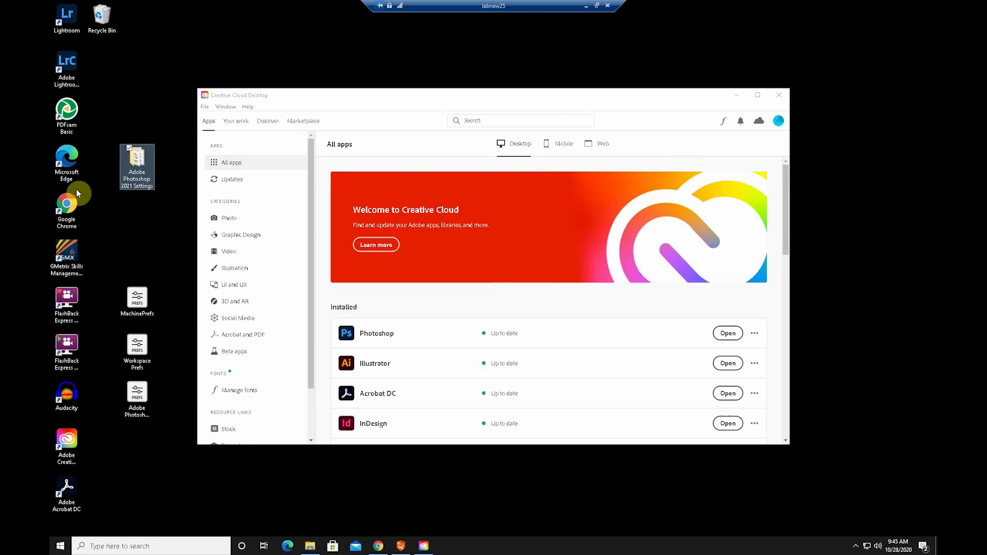
click(315, 551)
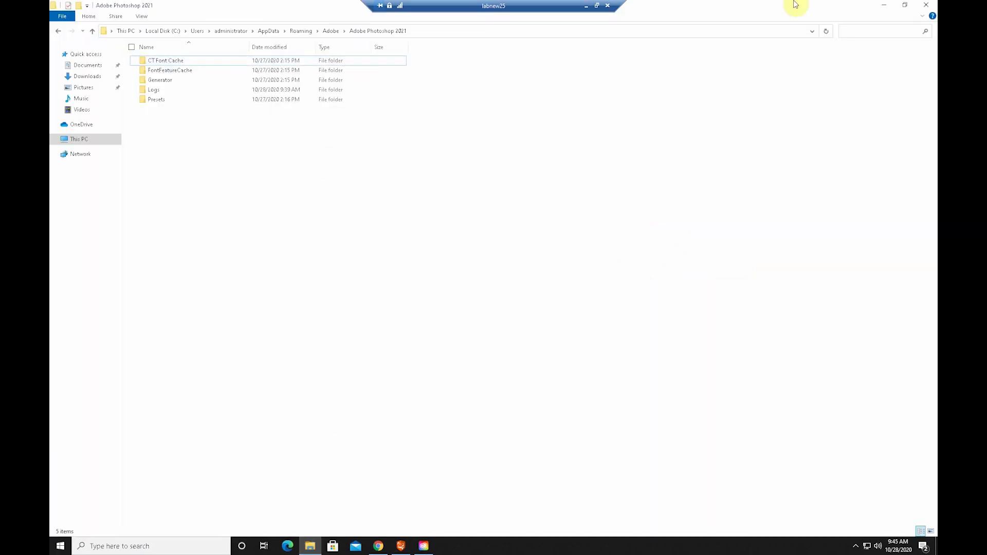
click(926, 5)
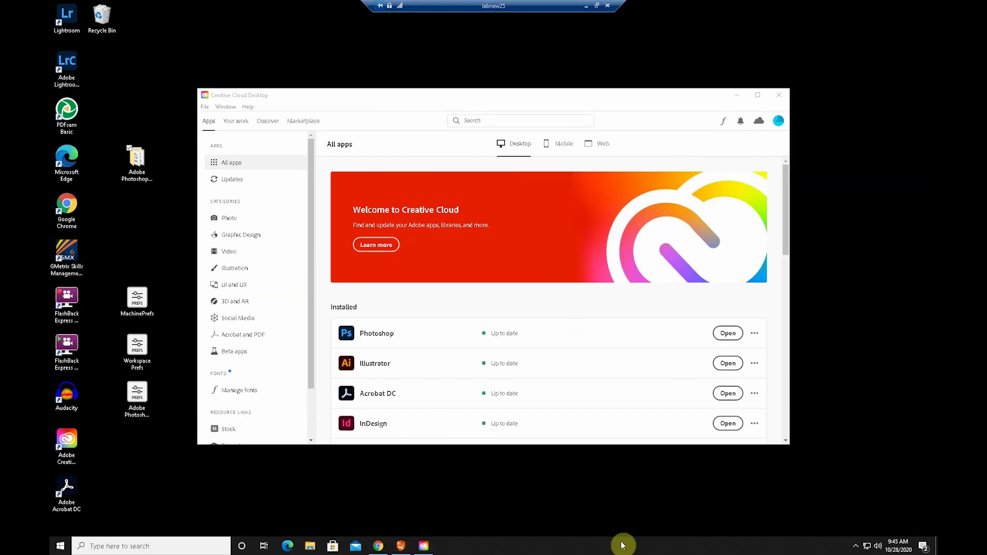
Relaunch Photoshop from Creative Cloud and create a new blank 7 x 5 in document.
click(730, 335)
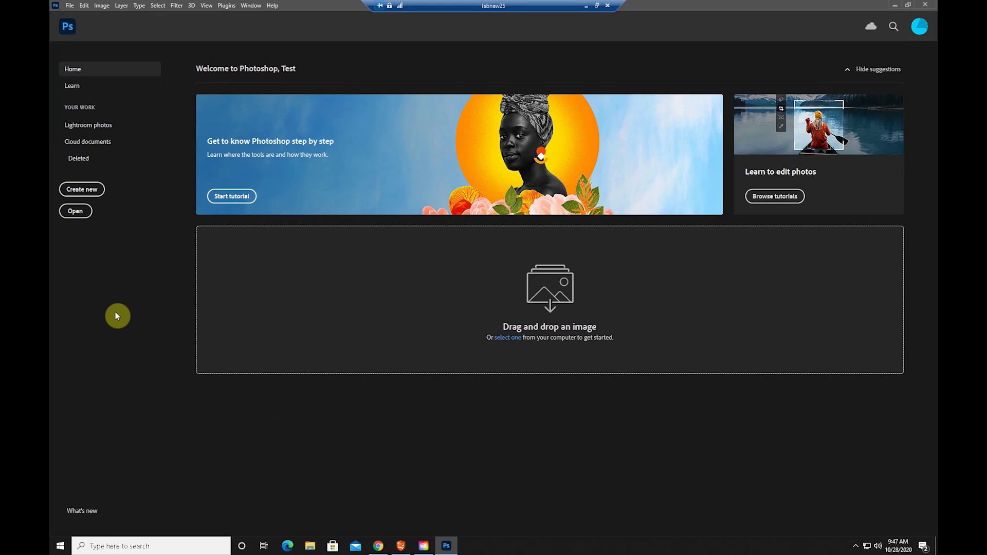
click(87, 194)
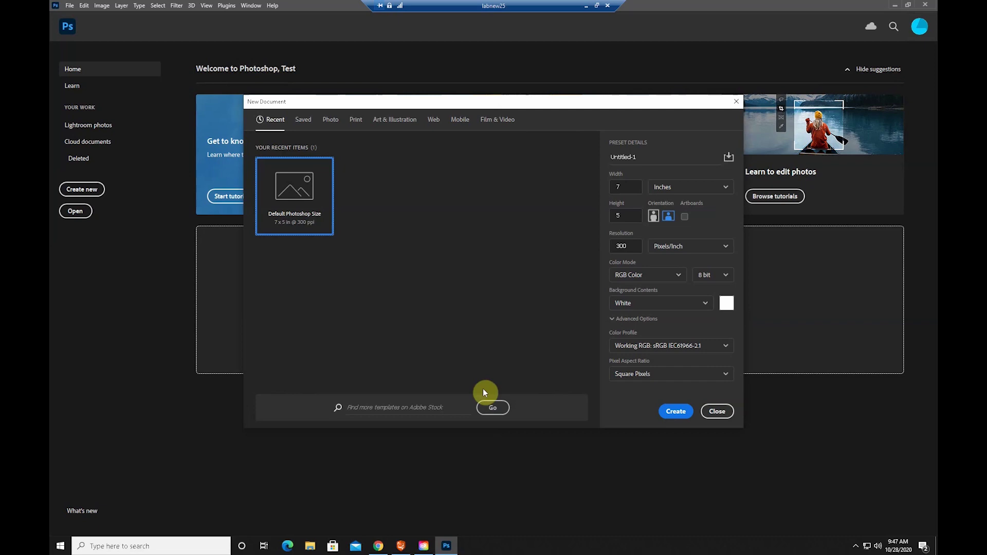
click(676, 412)
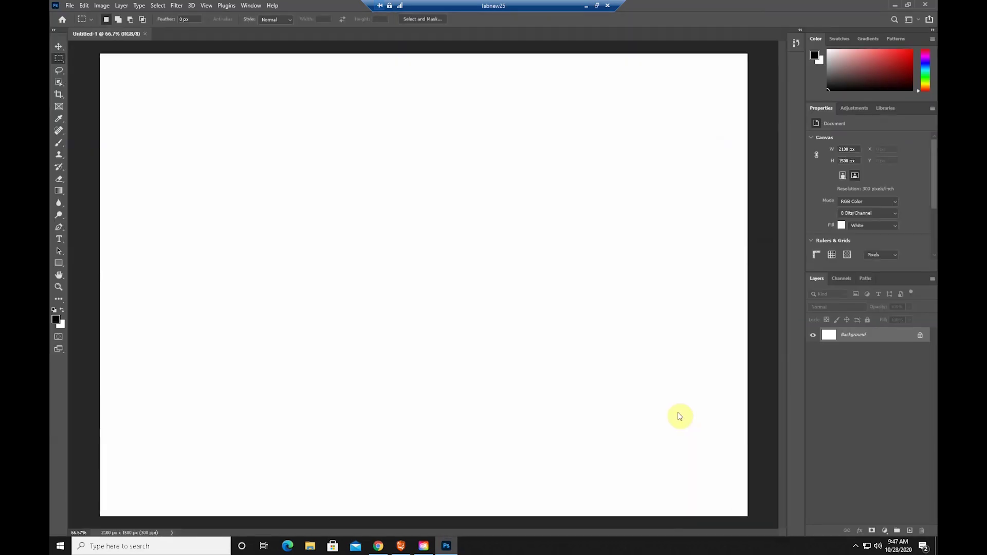